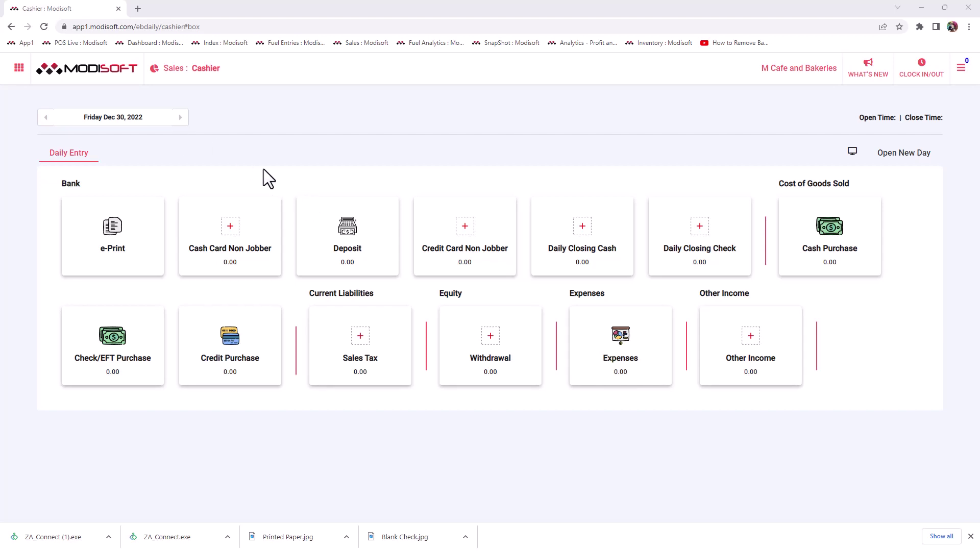
Go to Setup and open the mPOS Menu page, listing the Burgers category
click(19, 69)
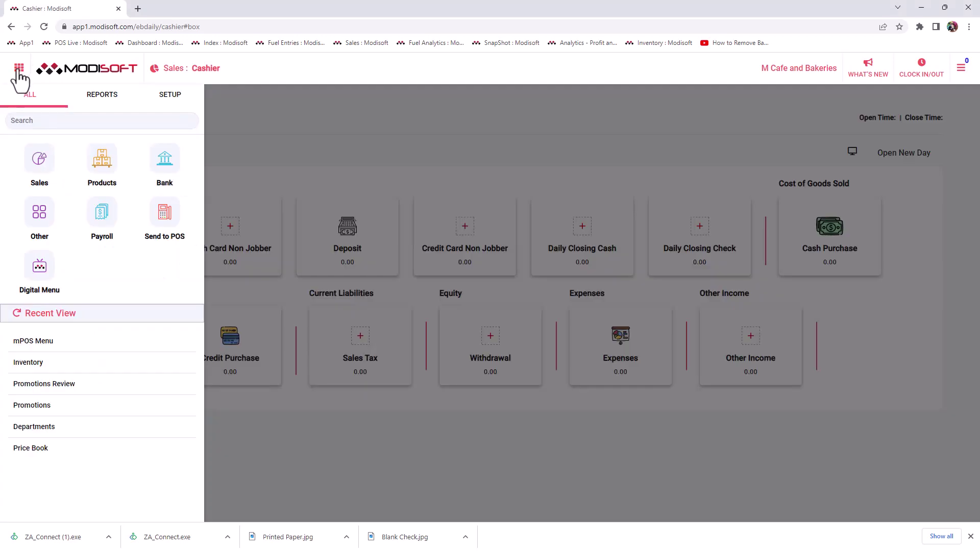
click(164, 102)
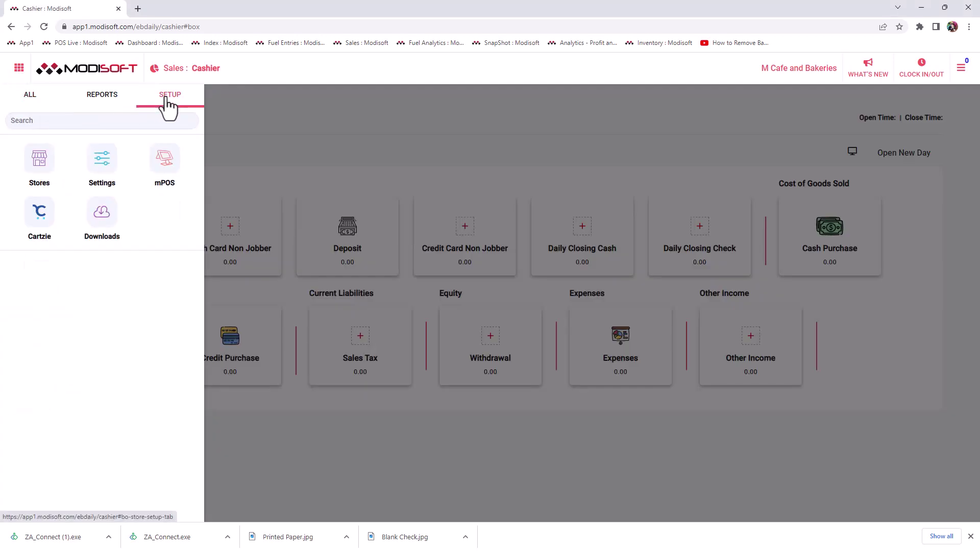
click(164, 157)
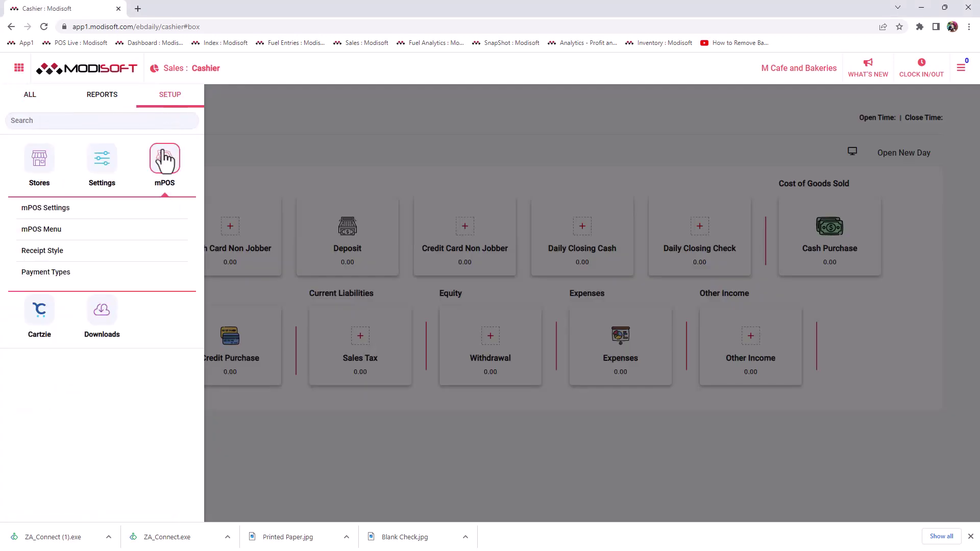
click(41, 230)
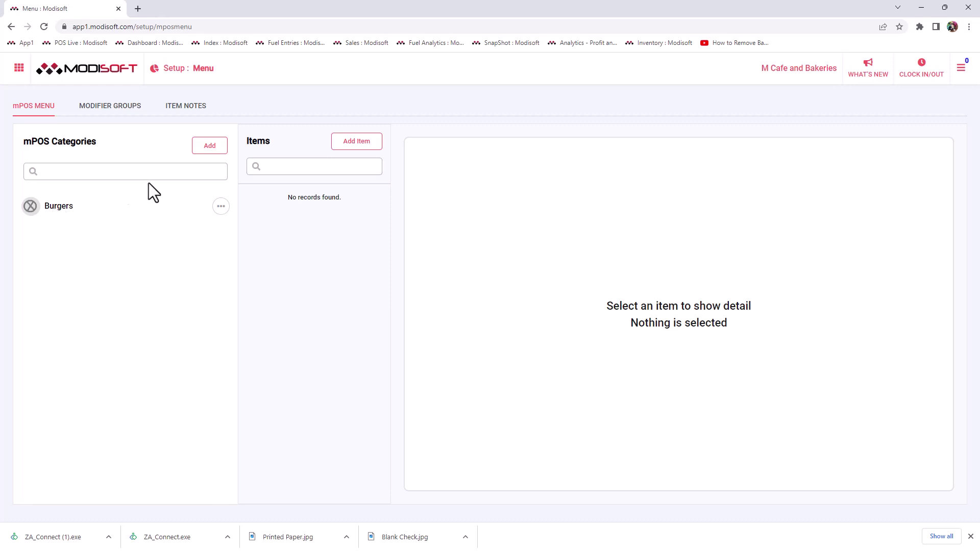
Add a new mPOS category and enter 'Tacos' as its speed key name
click(204, 149)
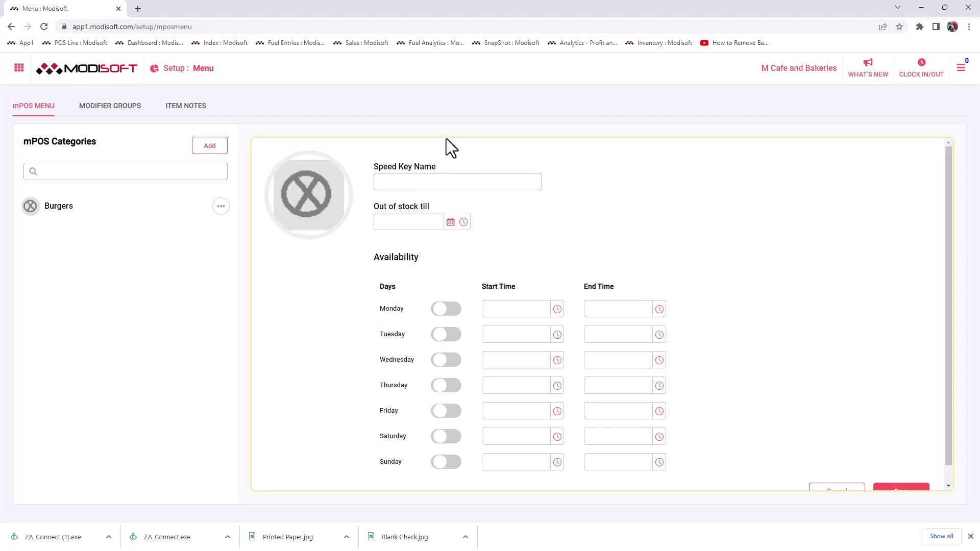
text(Tacos)
Set the Tacos category image to the taco photo from the Common Gallery
click(307, 204)
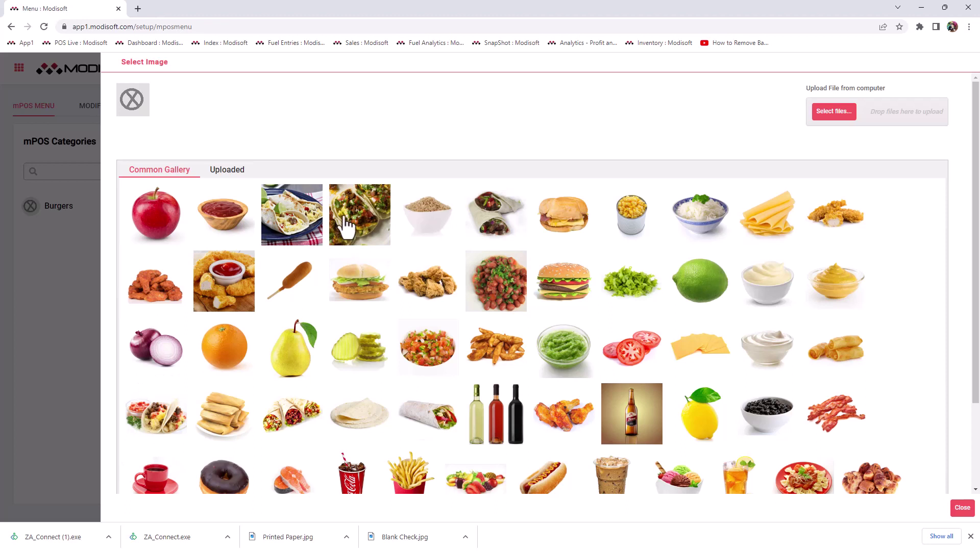
click(359, 223)
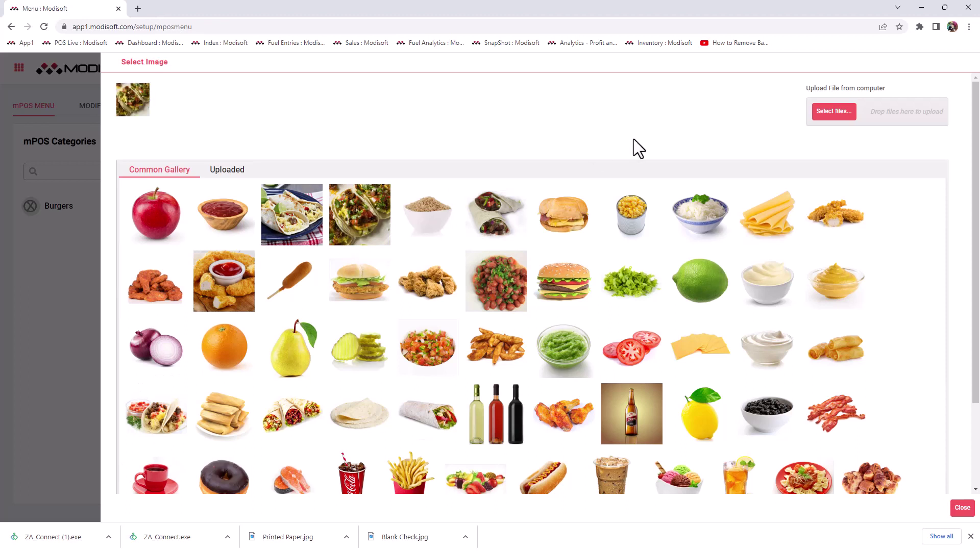
click(962, 507)
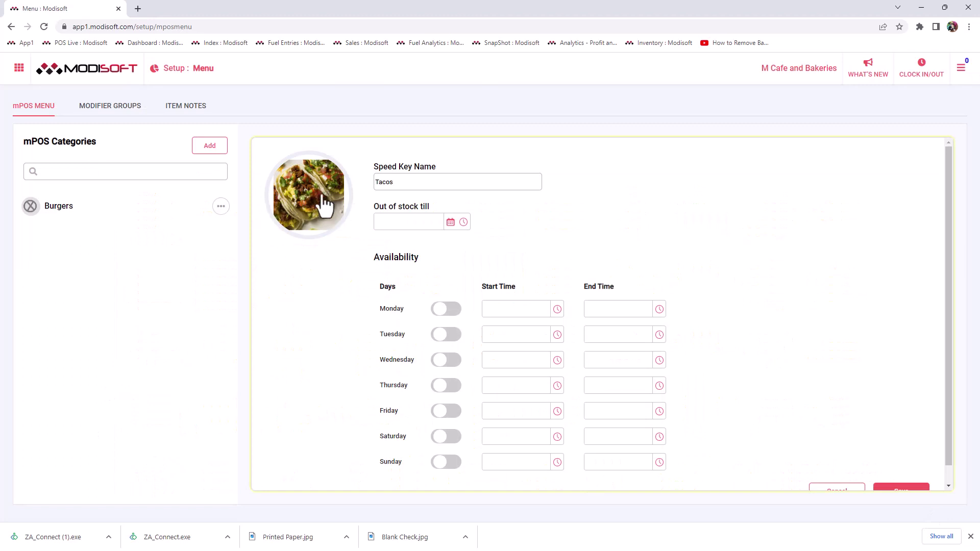
Save the Tacos category and select it in the mPOS category list
scroll(872, 311, down, 1)
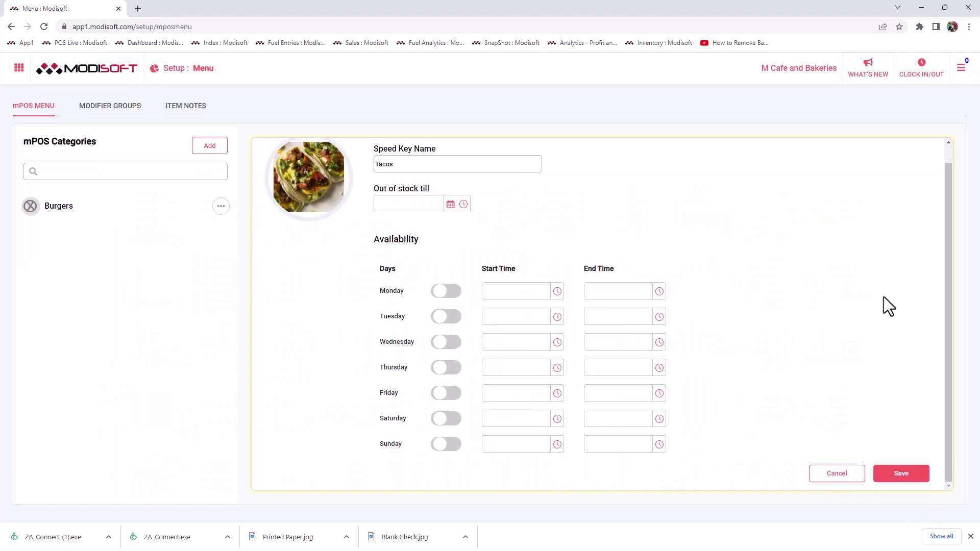
click(912, 481)
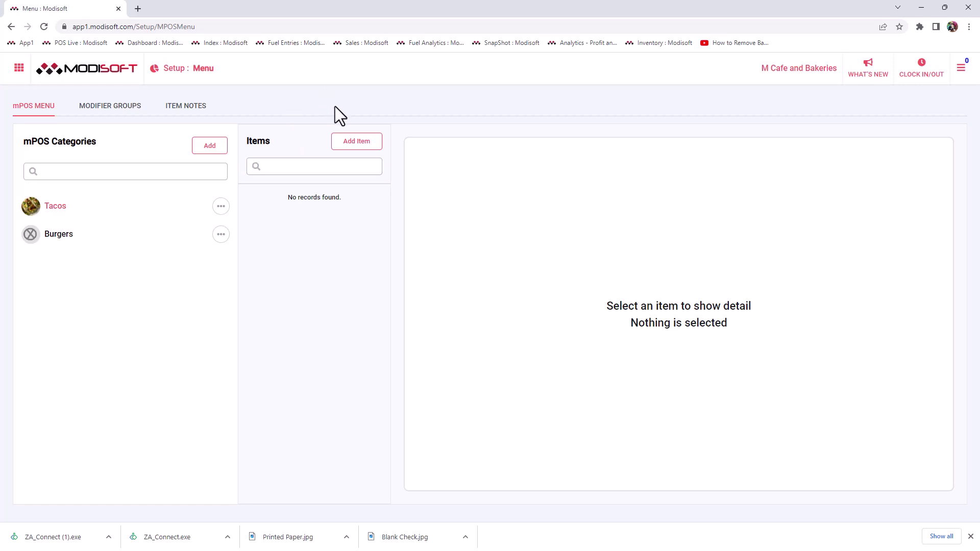
click(214, 150)
Open the Speed Key Items search for Tacos and show its search-type options
click(356, 143)
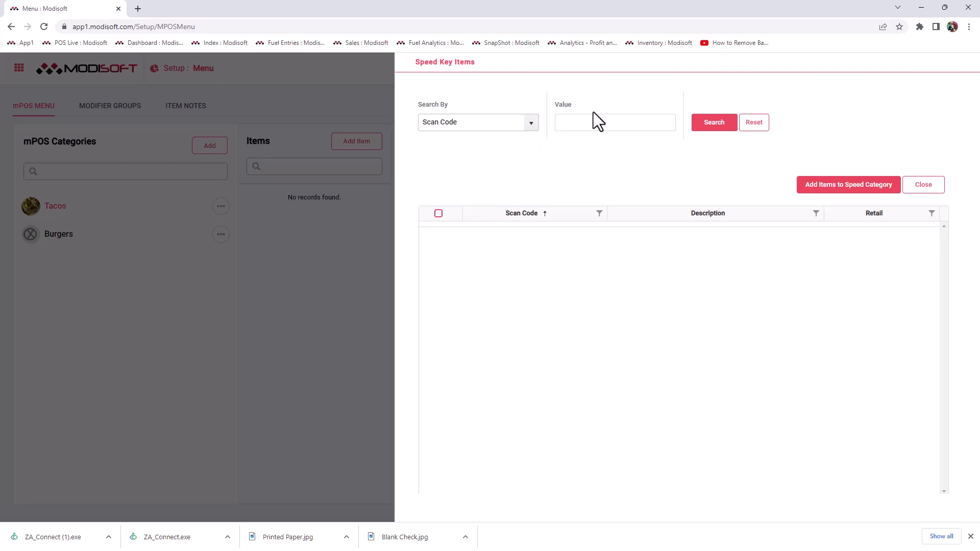
click(531, 128)
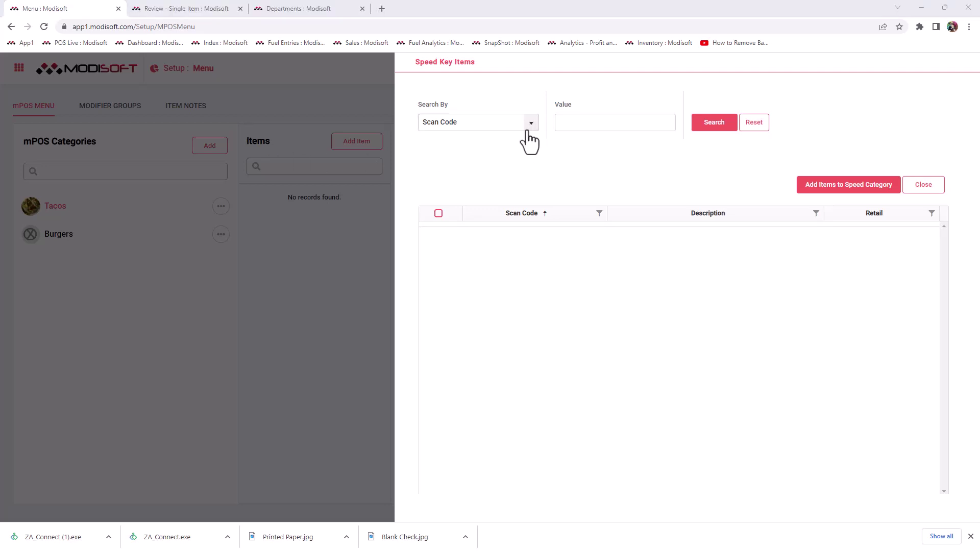
Search items by description for 'taco'
click(528, 130)
click(447, 154)
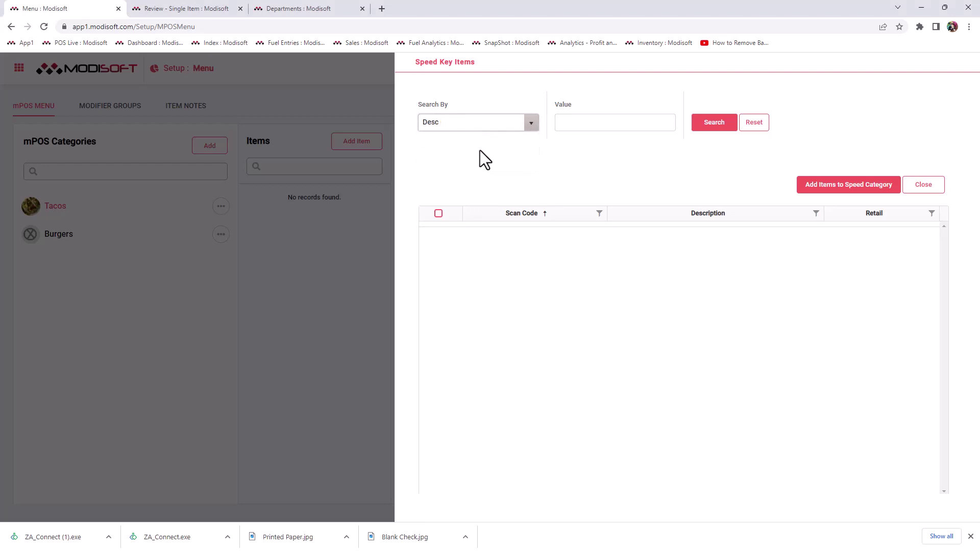
click(575, 123)
text(tac)
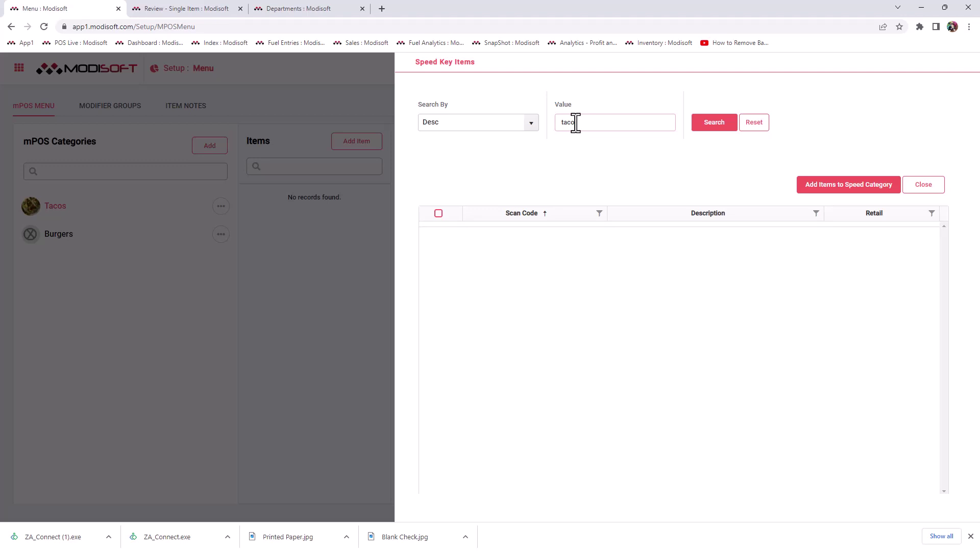
text(o)
key(Return)
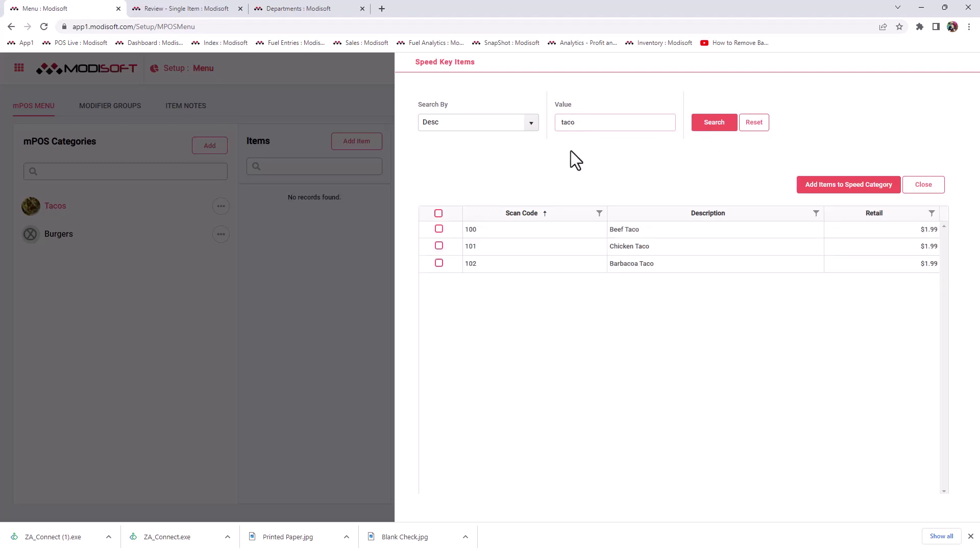
Add all three taco results to the Tacos category and close the item picker
click(438, 213)
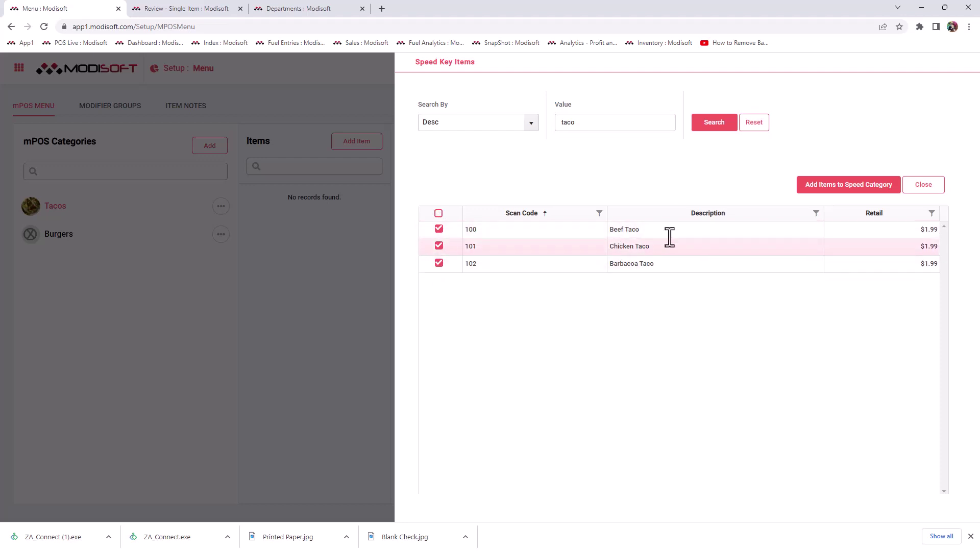
click(836, 186)
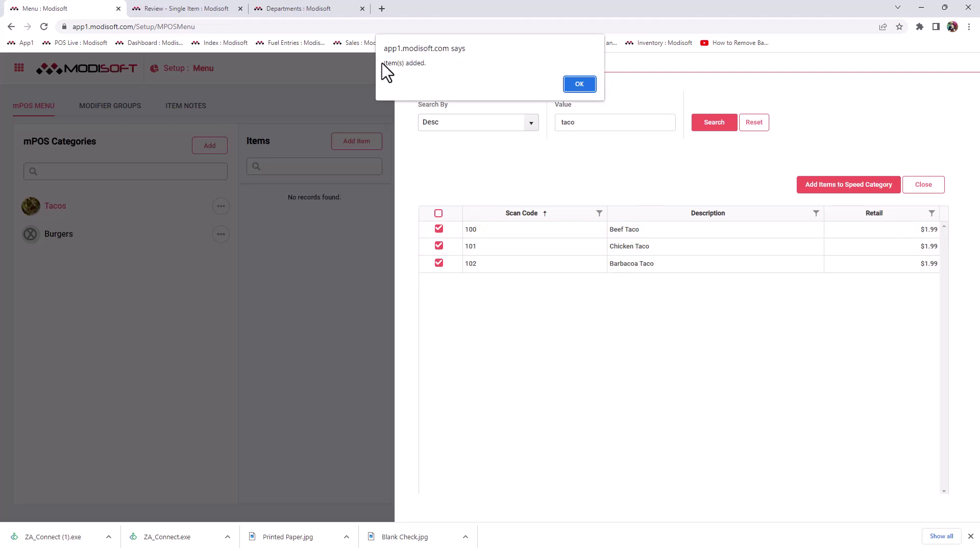
click(579, 84)
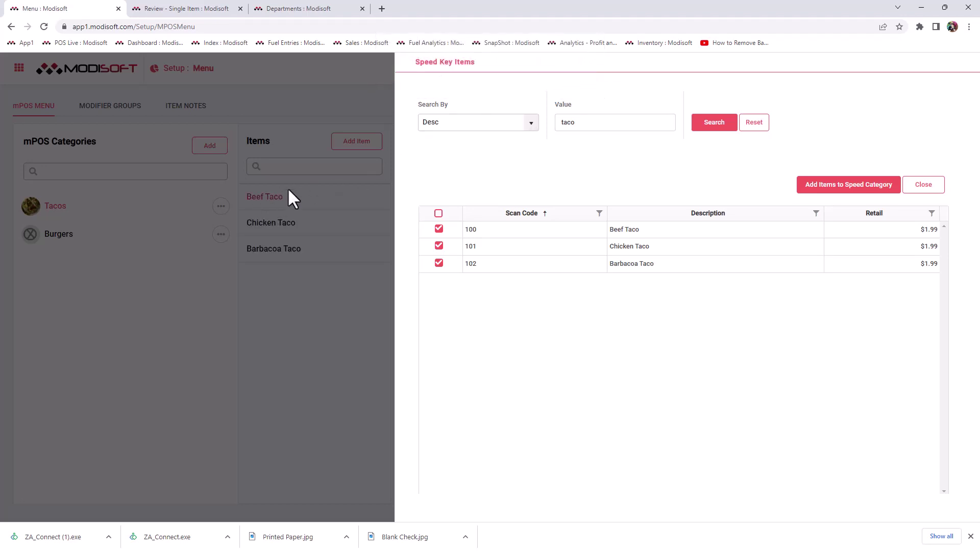
click(922, 187)
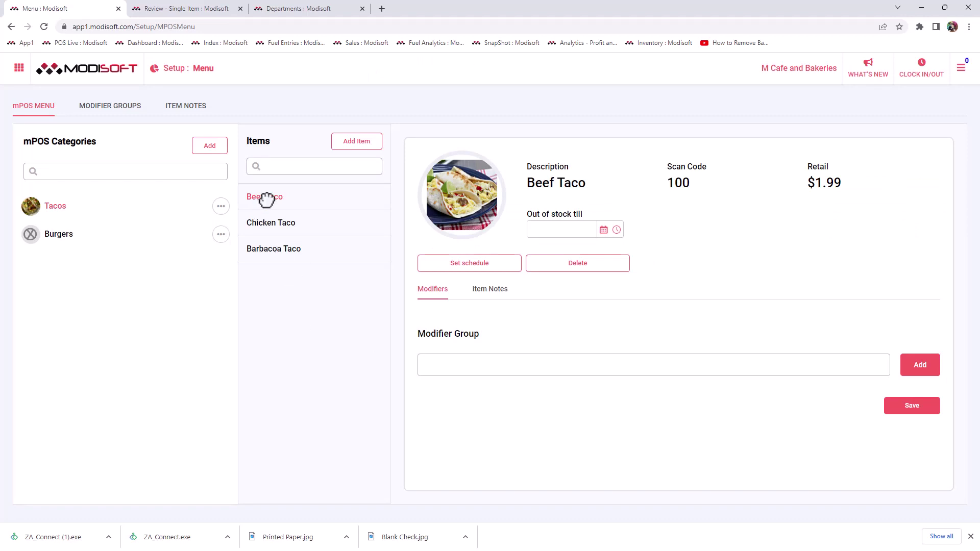
Review the Chicken Taco and Barbacoa Taco details, ending on Chicken Taco
click(263, 221)
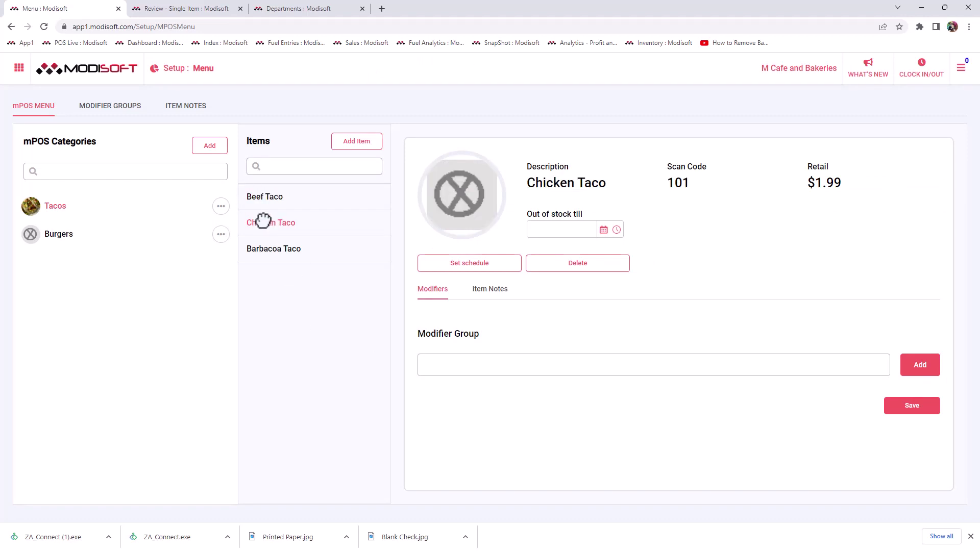
click(283, 250)
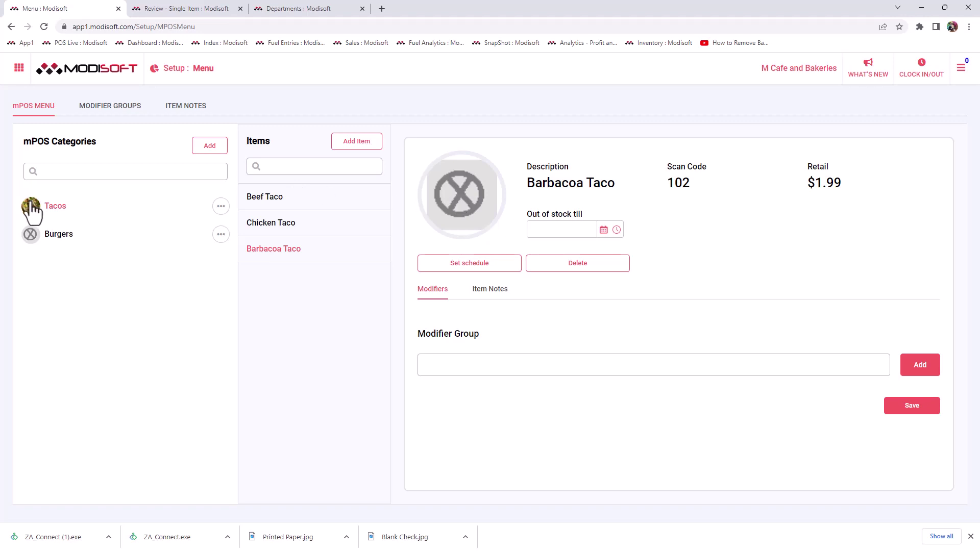
click(268, 224)
Assign the taco platter picture from the Common Gallery to Chicken Taco
click(440, 217)
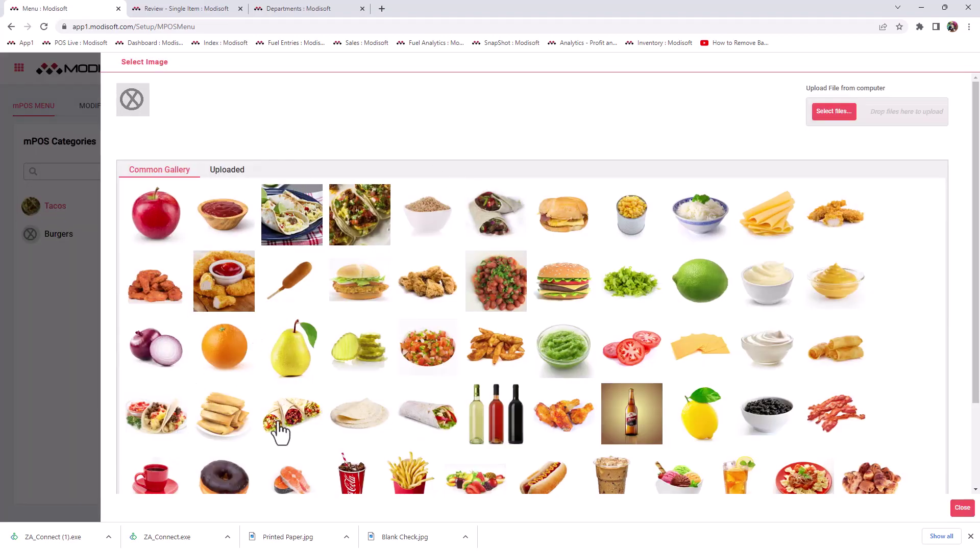
click(158, 420)
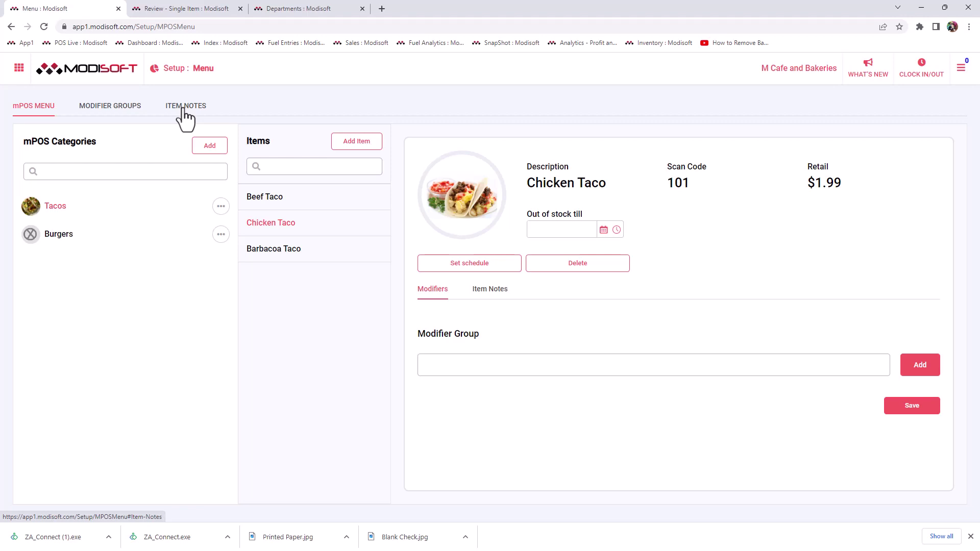
On the Item Notes tab, add a new note named 'Rare'
click(184, 108)
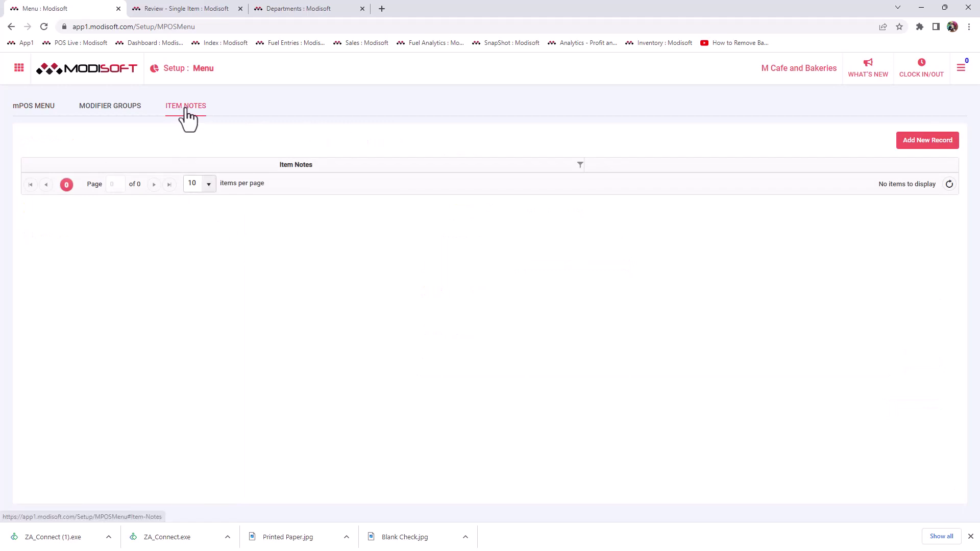
click(919, 147)
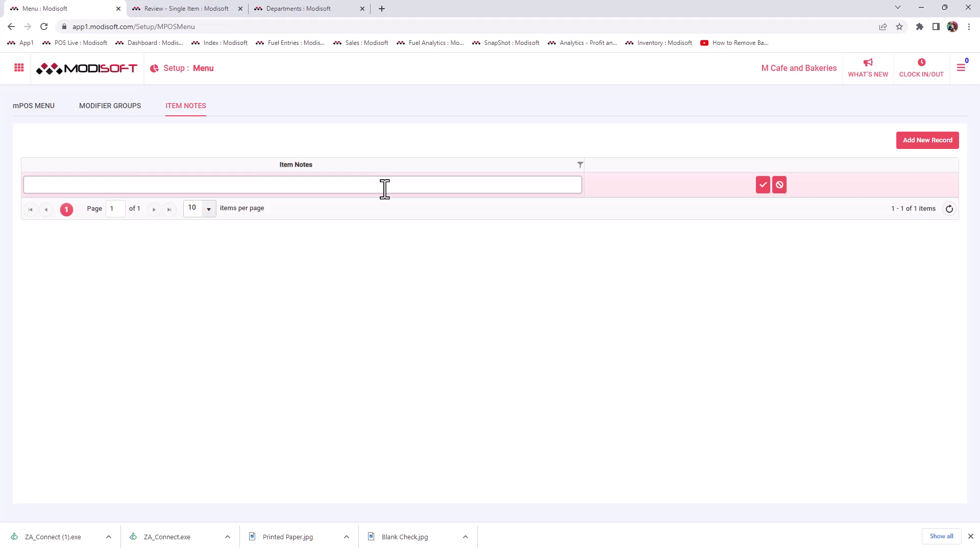
text(Rare)
key(Return)
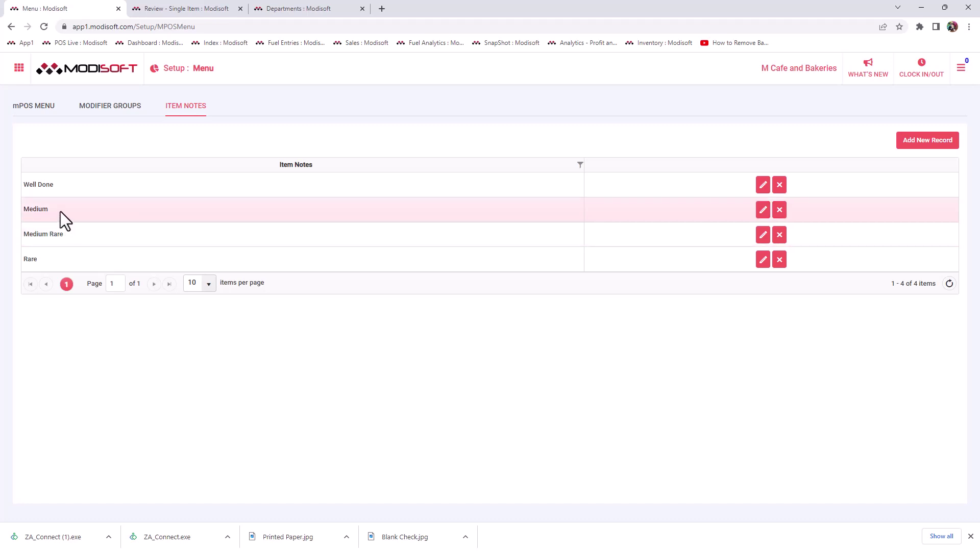
Back in mPOS Menu, add the Rare note to Chicken Taco's item notes
click(37, 107)
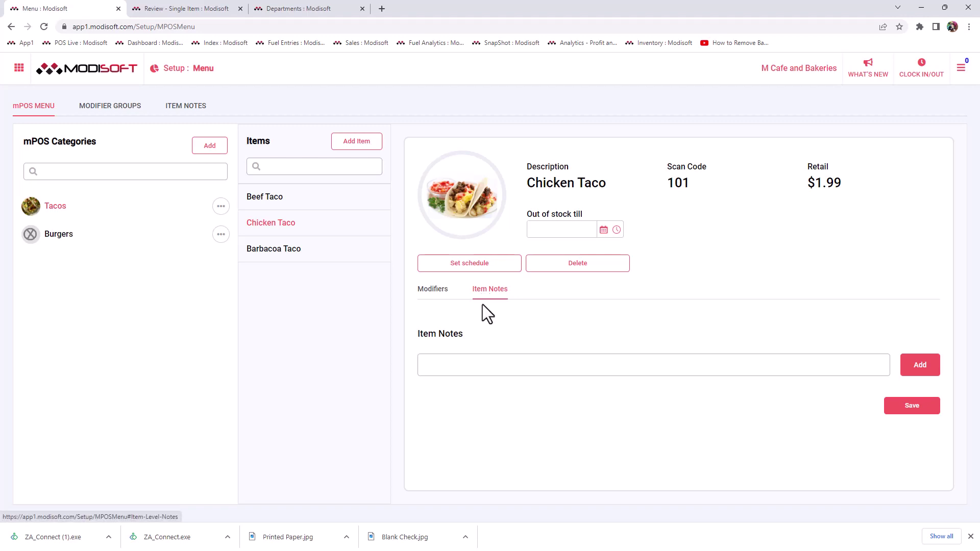
click(915, 366)
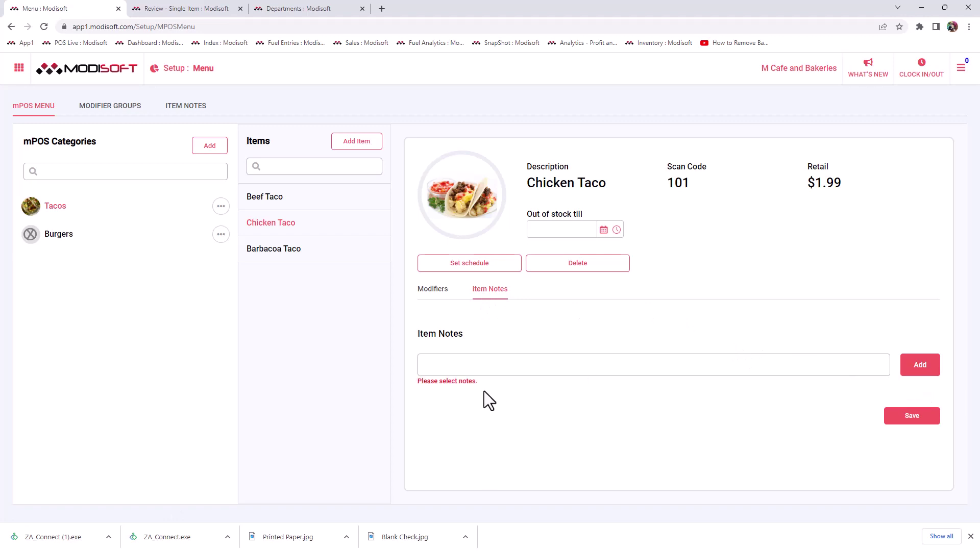
click(542, 369)
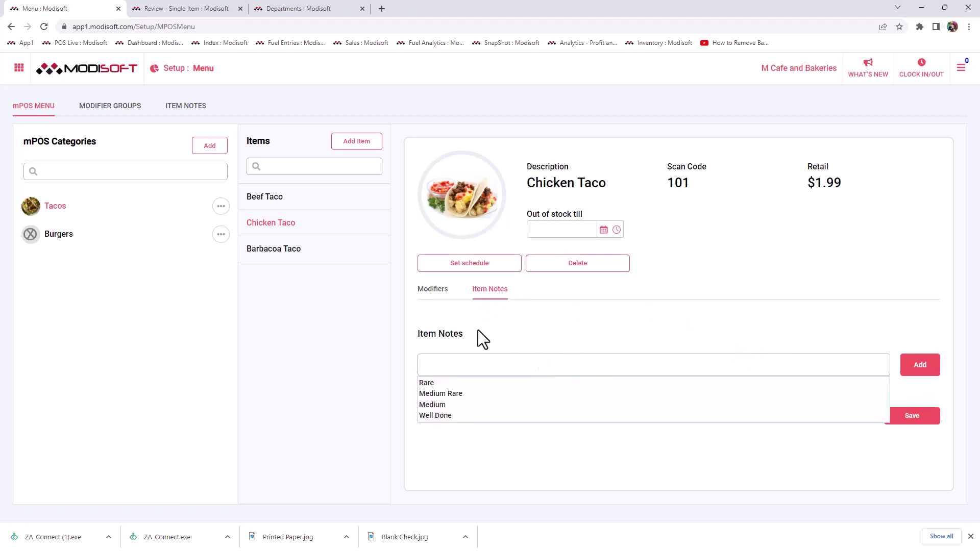
click(442, 383)
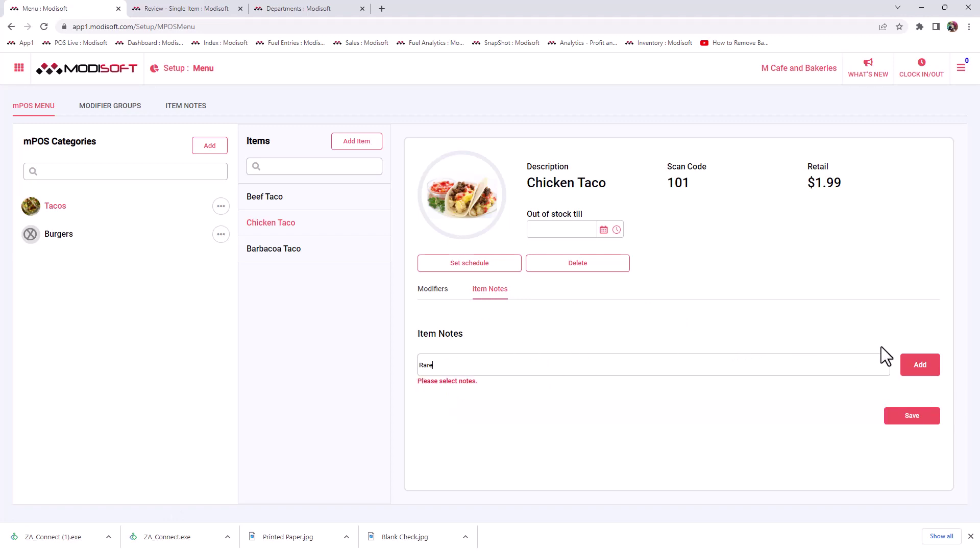
click(921, 376)
Add the Medium Rare note to Chicken Taco as well
click(475, 371)
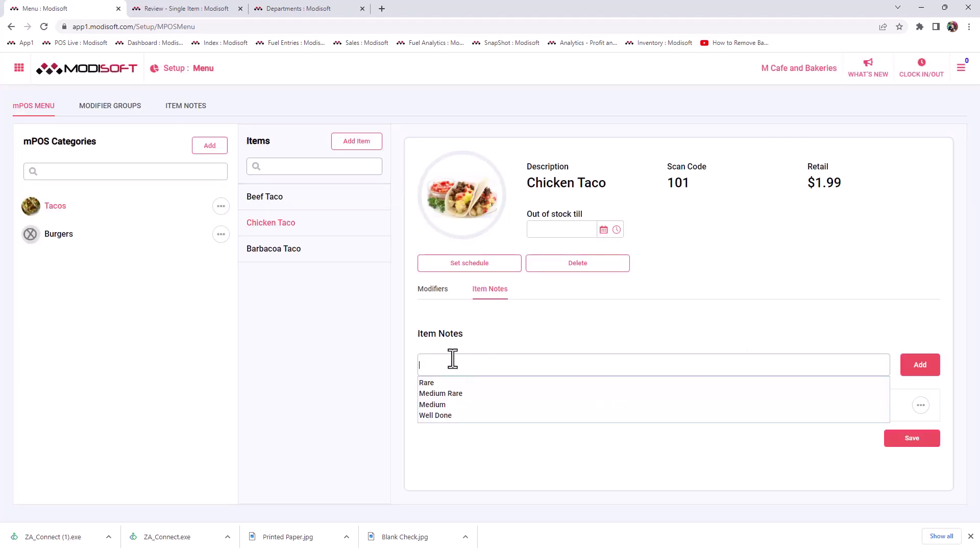
click(439, 394)
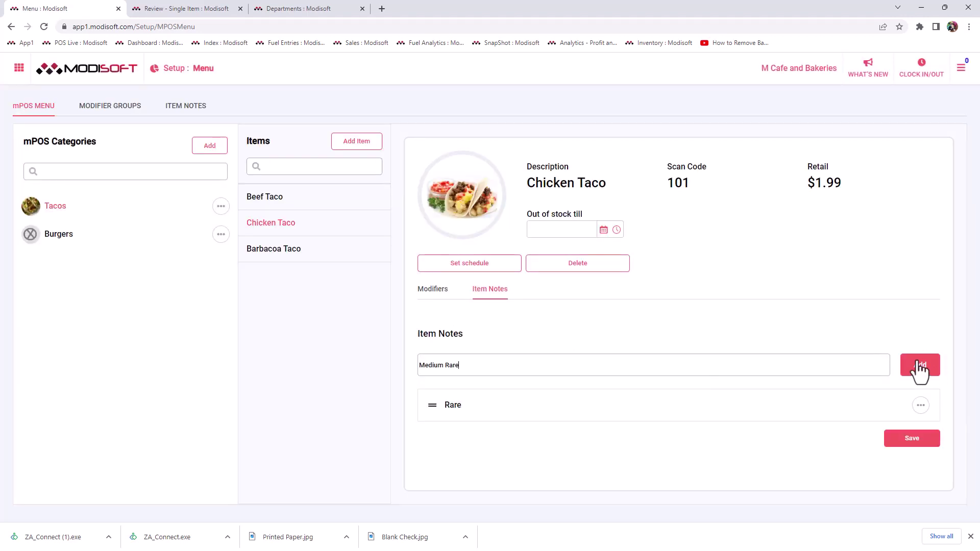
click(920, 371)
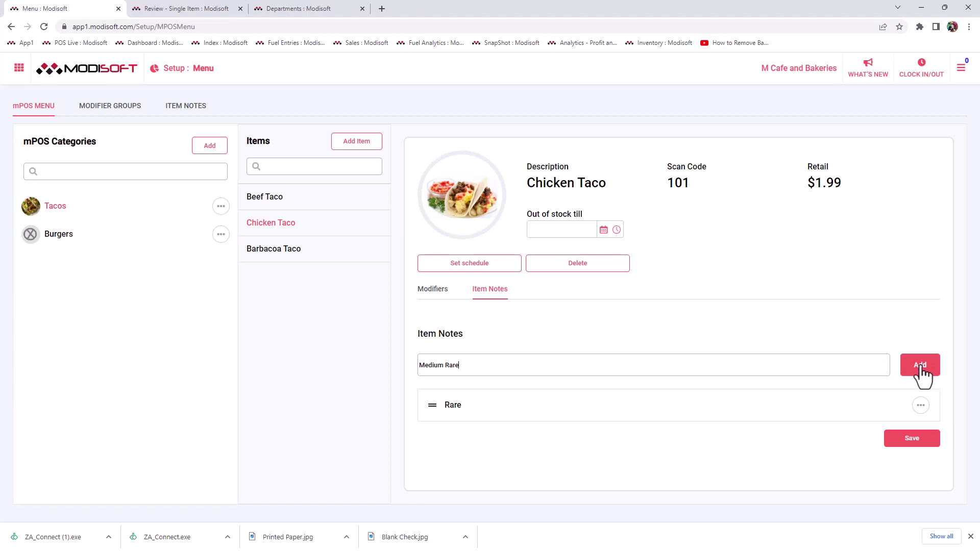